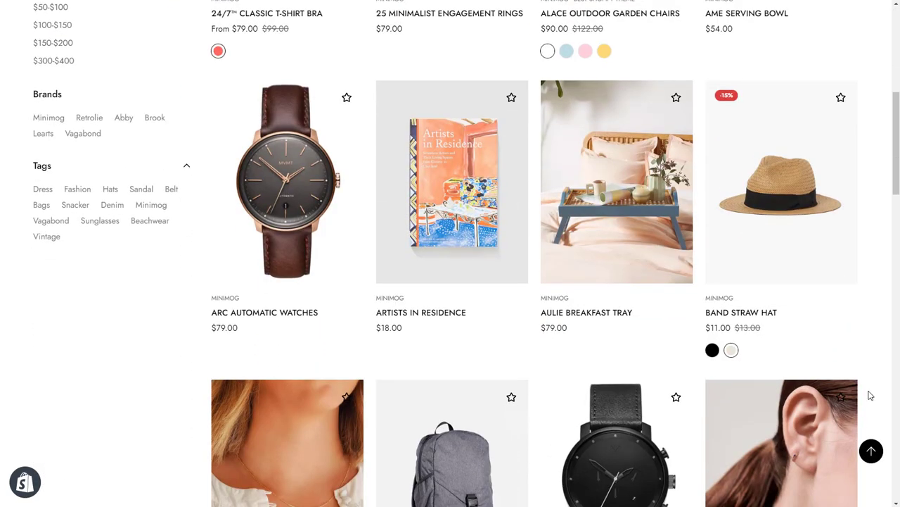
scroll(870, 397, "down", 3)
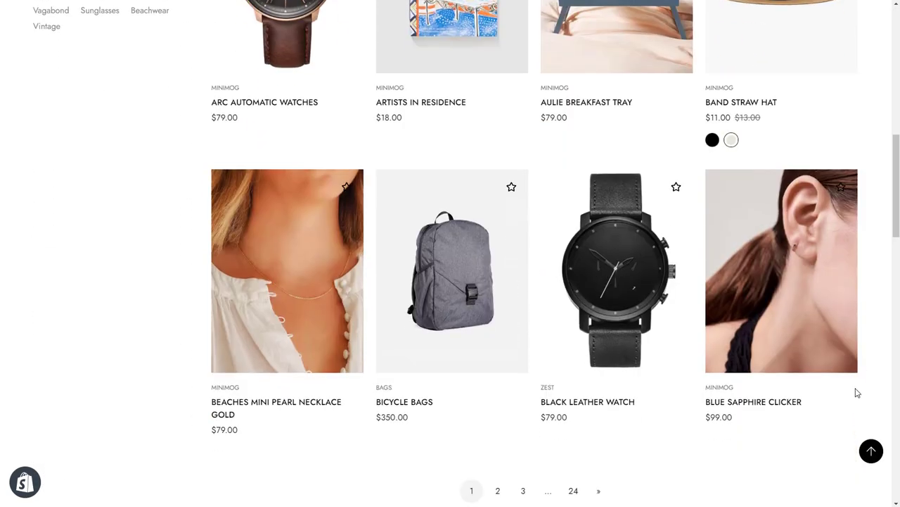
Step: Add the Alace Outdoor Garden Chairs in Mint to the cart, after previewing Pink
mouse_move(453, 331)
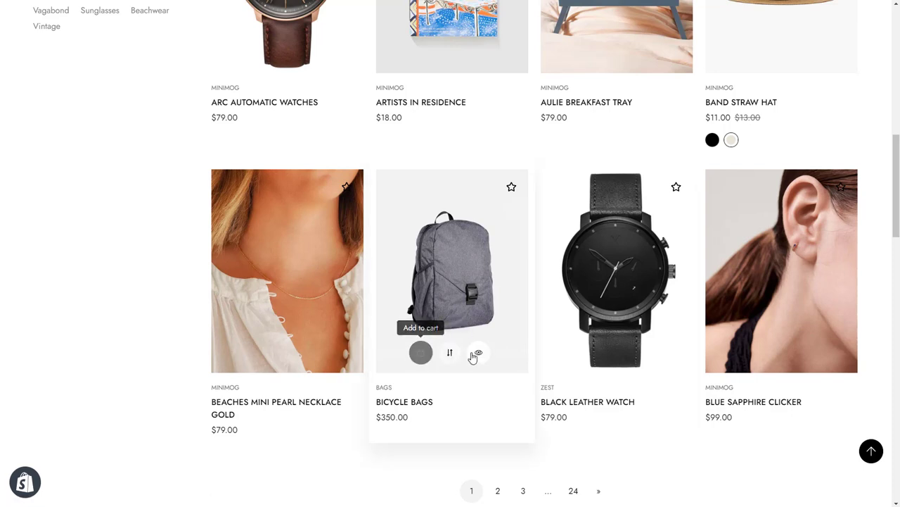
mouse_move(600, 355)
scroll(600, 355, "up", 5)
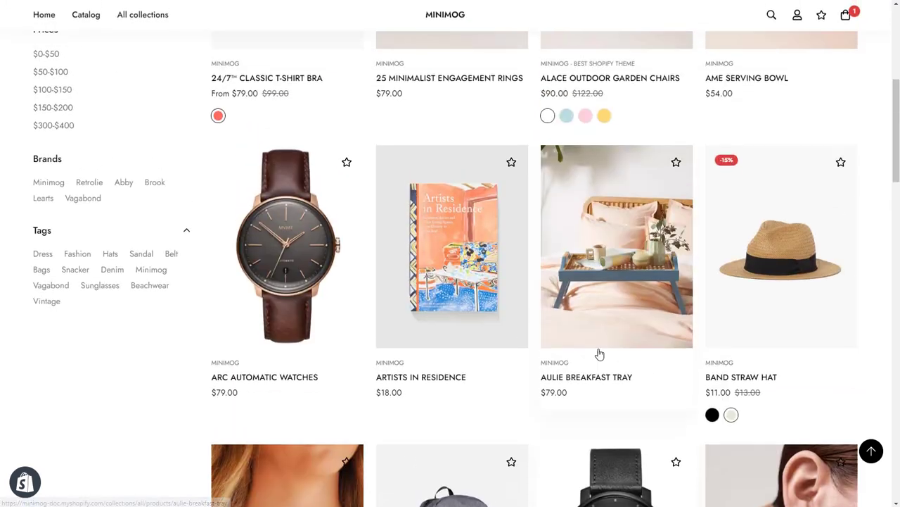
scroll(425, 359, "up", 3)
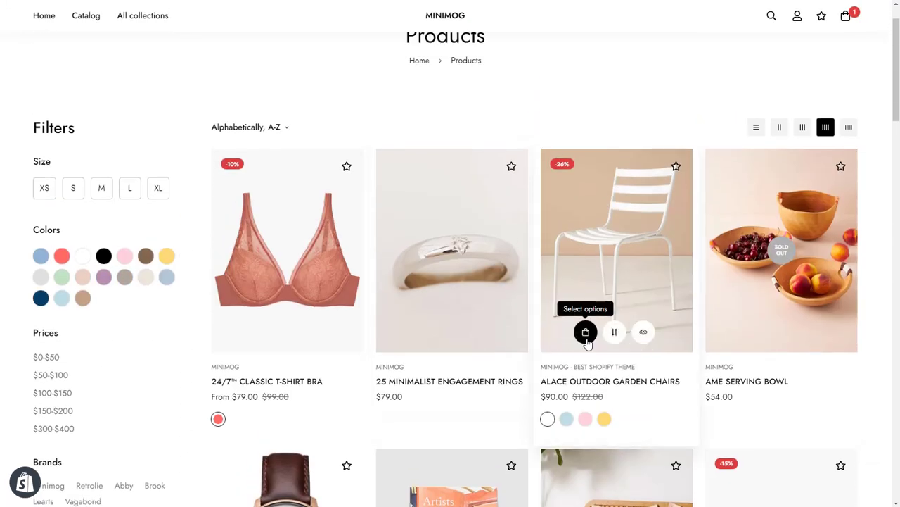
left_click(586, 337)
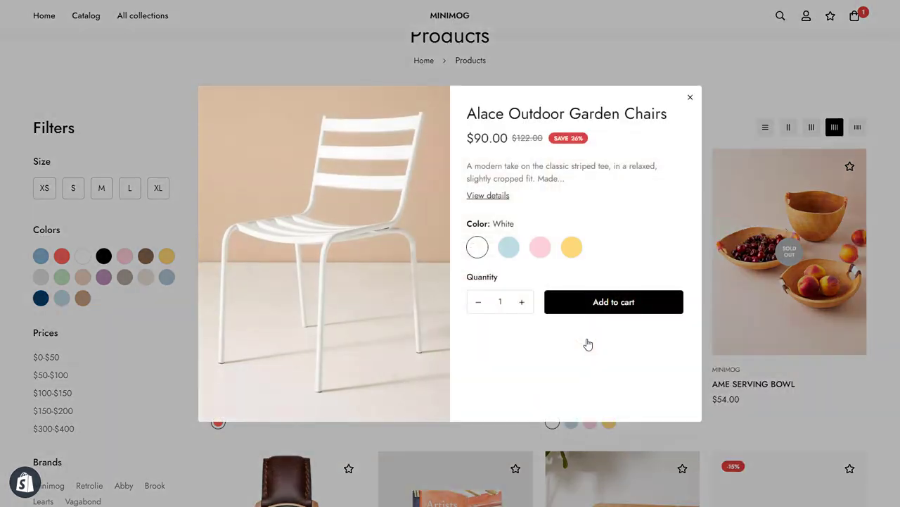
left_click(539, 247)
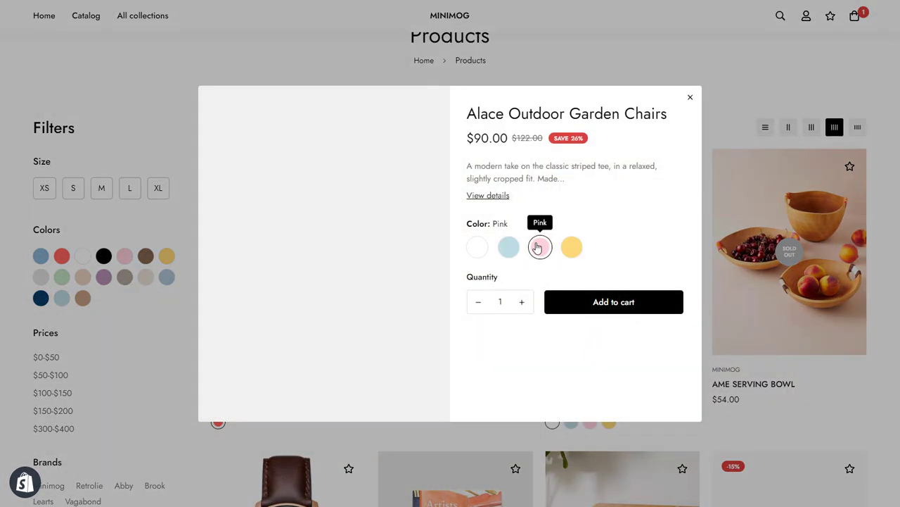
left_click(509, 248)
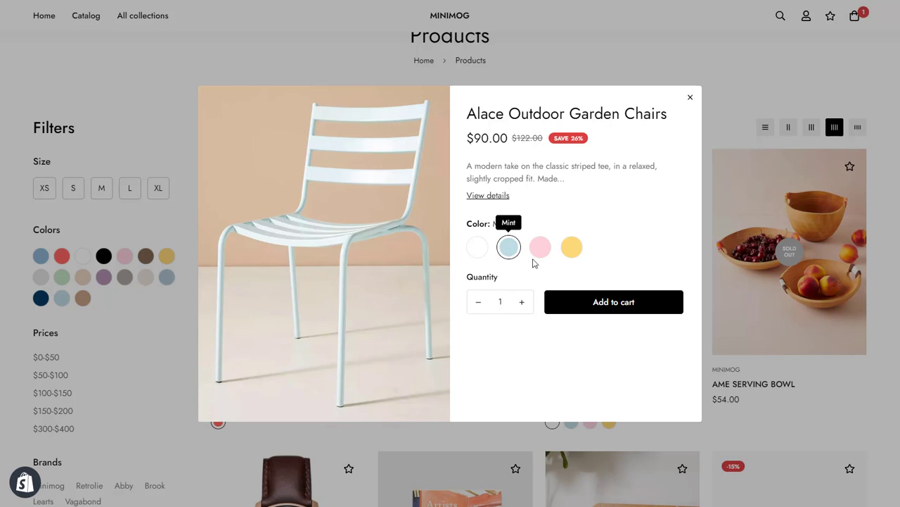
left_click(596, 305)
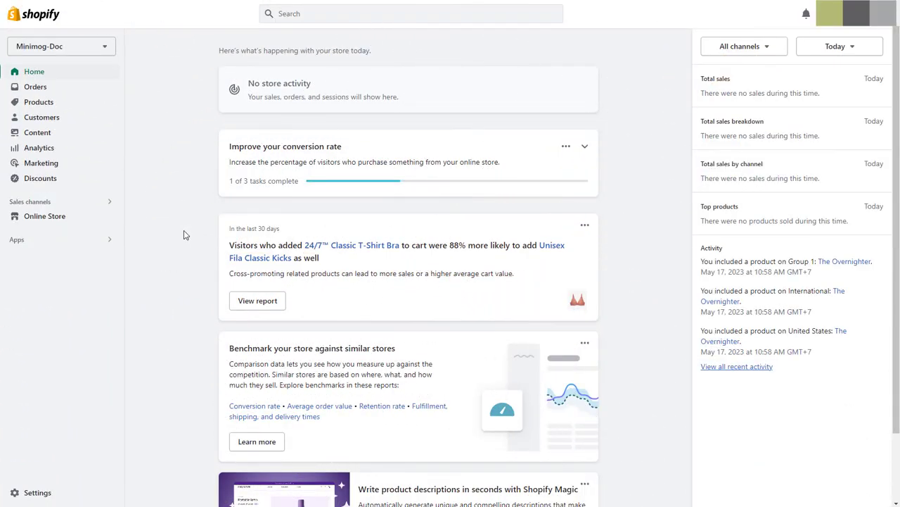
Step: Open the current theme's editor from Online Store > Themes, previewing the Catalog collection page
left_click(66, 214)
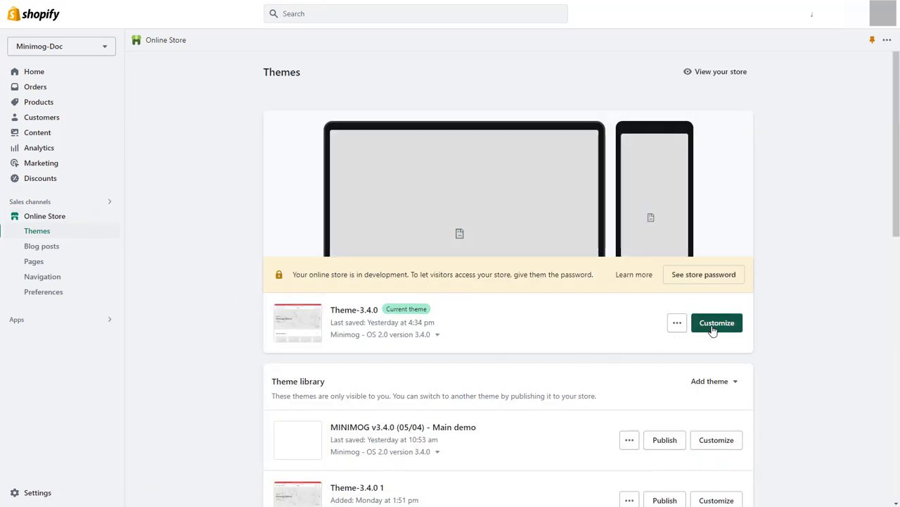
left_click(713, 325)
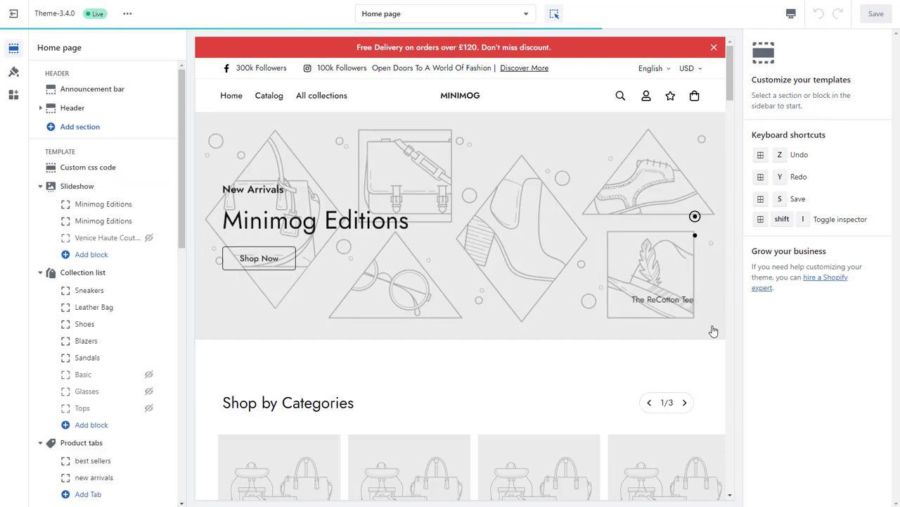
left_click(285, 104)
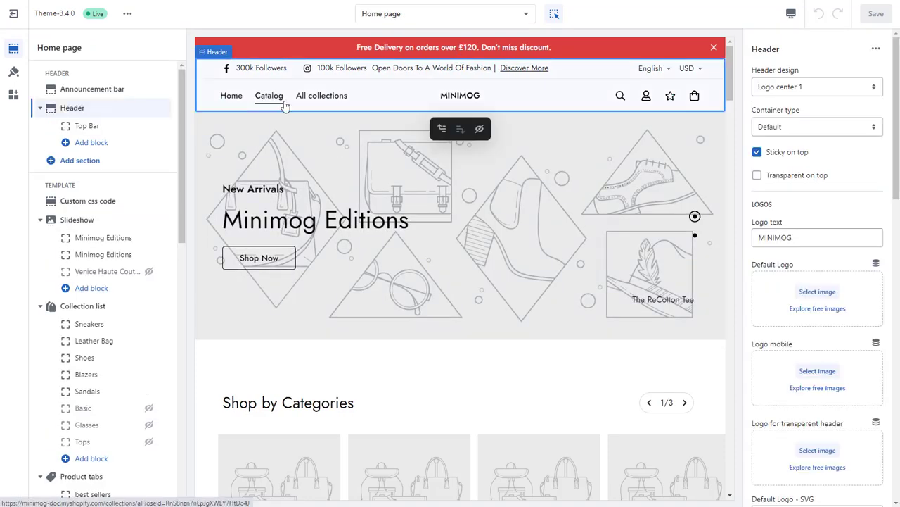
left_click(285, 105)
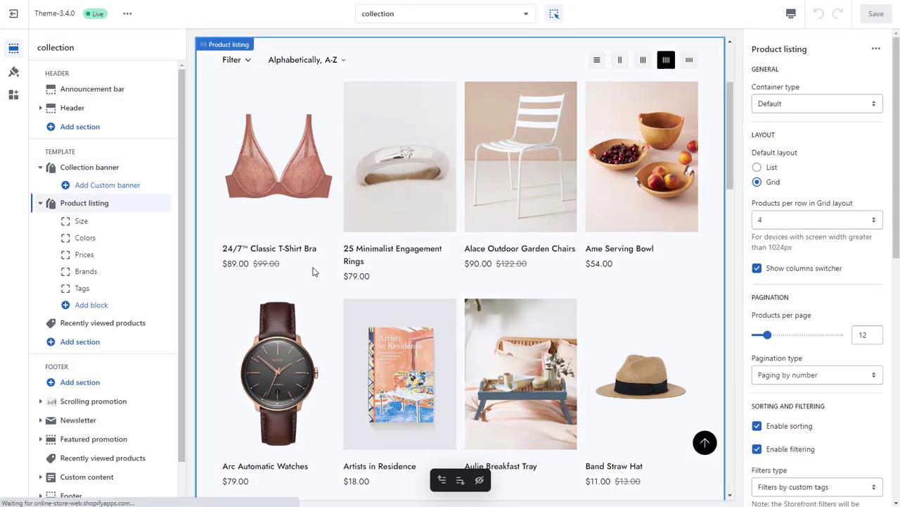
Step: In Theme settings > Product card, set Card style to Style 3 after trying Style 2
left_click(17, 74)
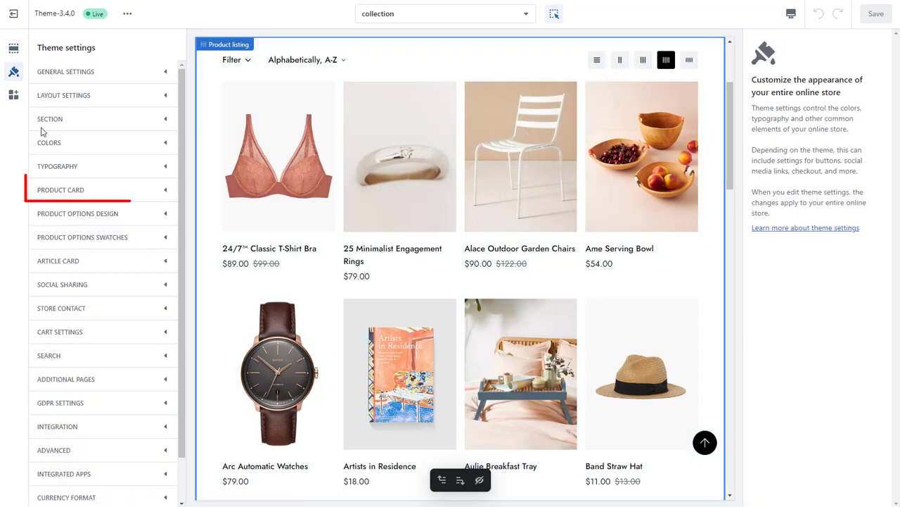
left_click(96, 197)
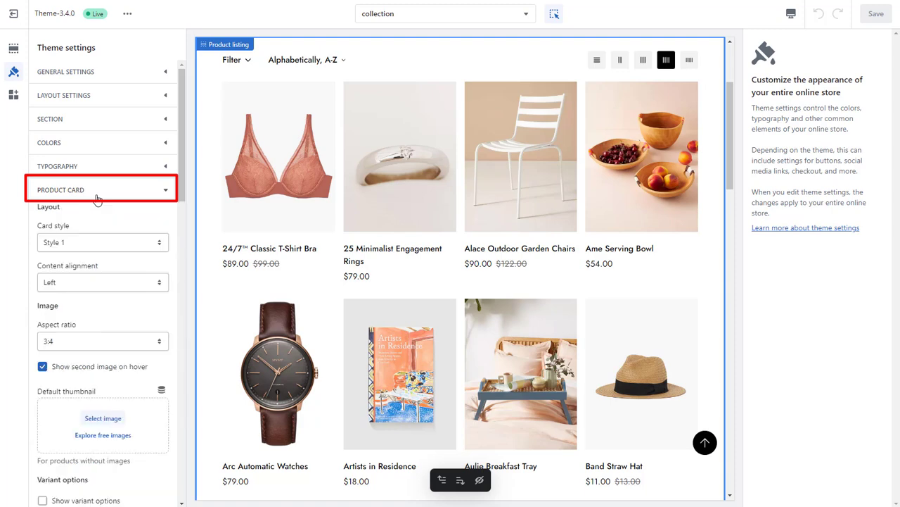
left_click(107, 242)
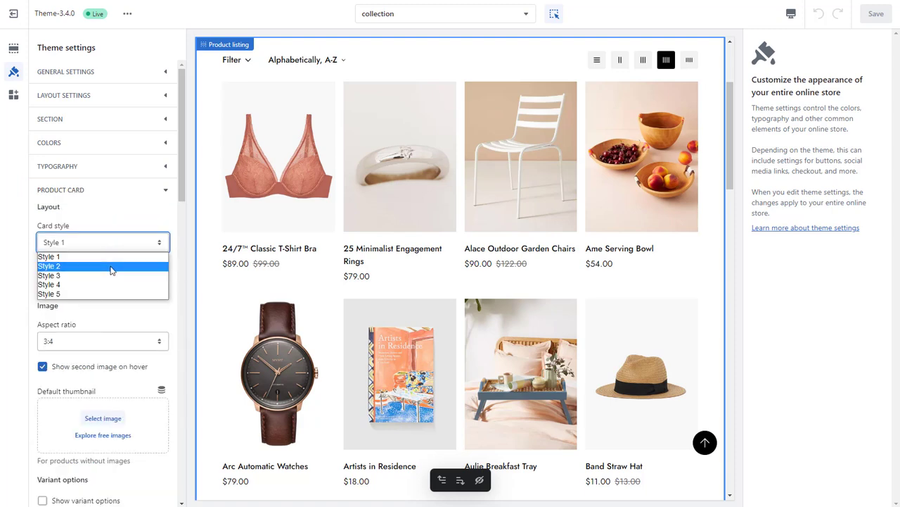
left_click(111, 266)
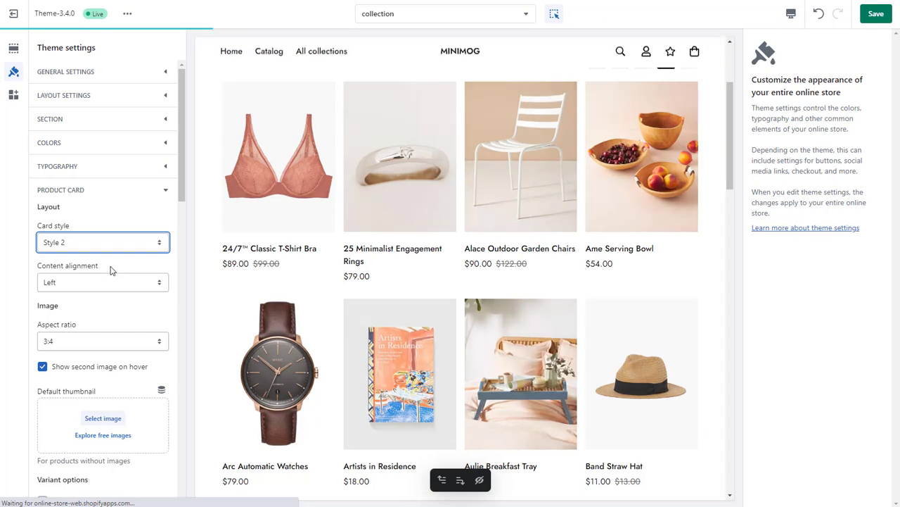
mouse_move(454, 188)
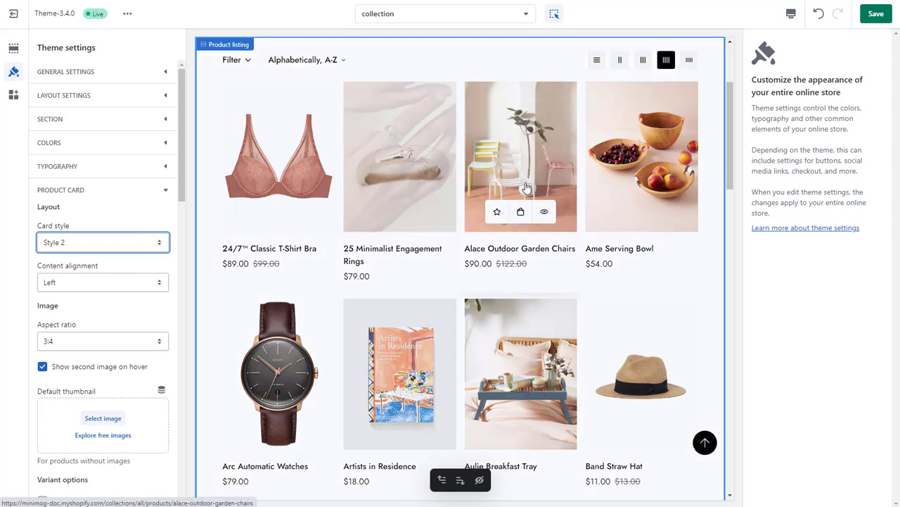
mouse_move(631, 192)
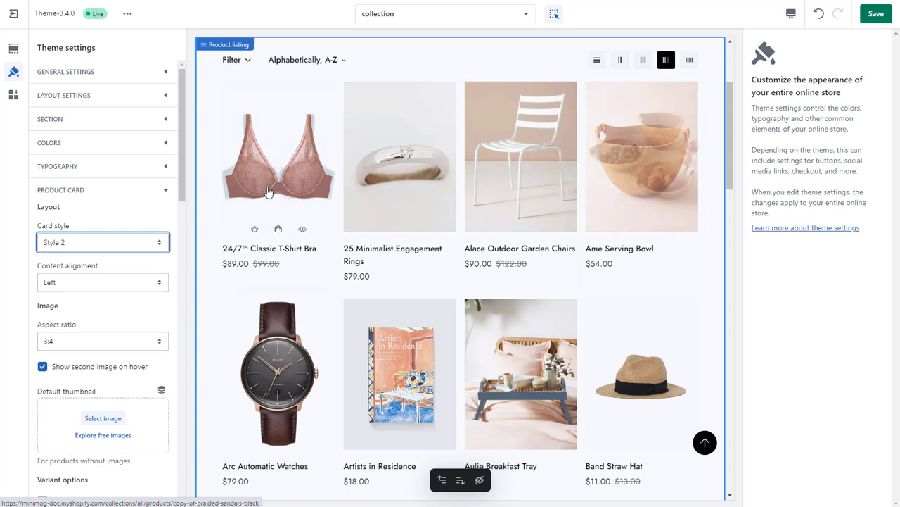
mouse_move(356, 191)
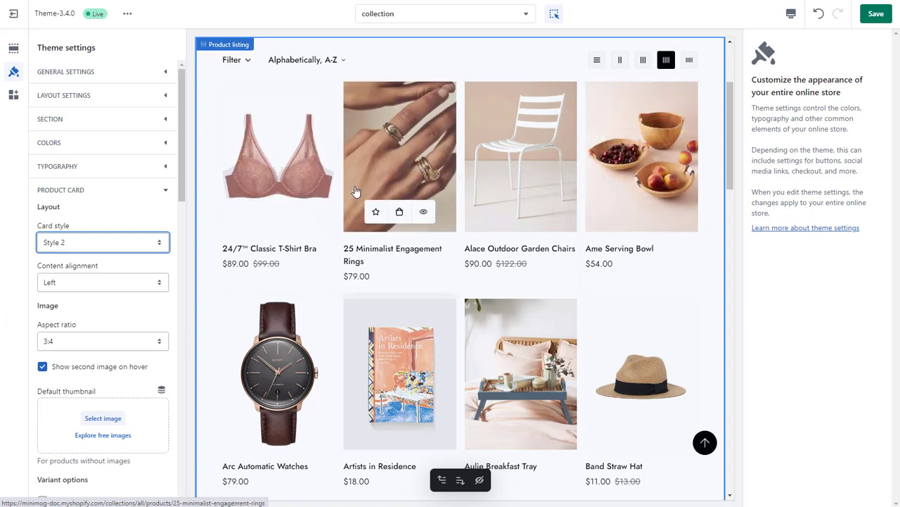
left_click(102, 242)
left_click(109, 281)
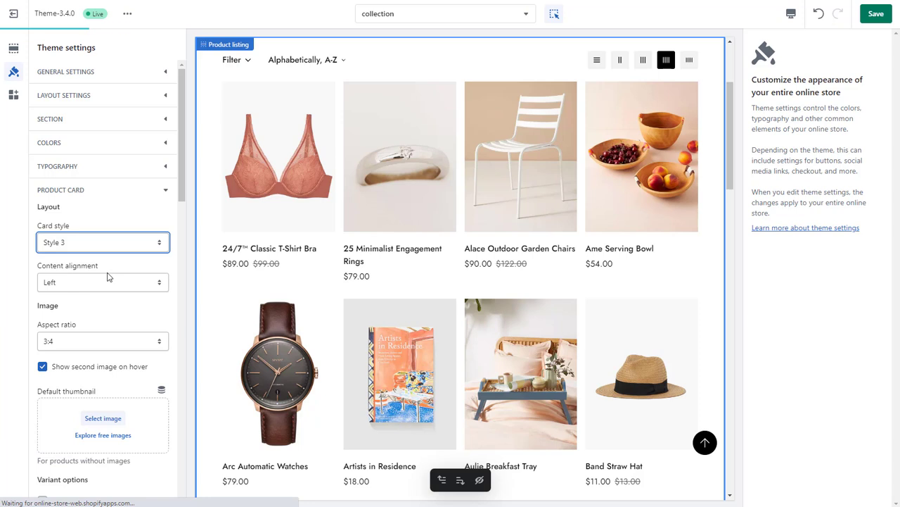
mouse_move(360, 330)
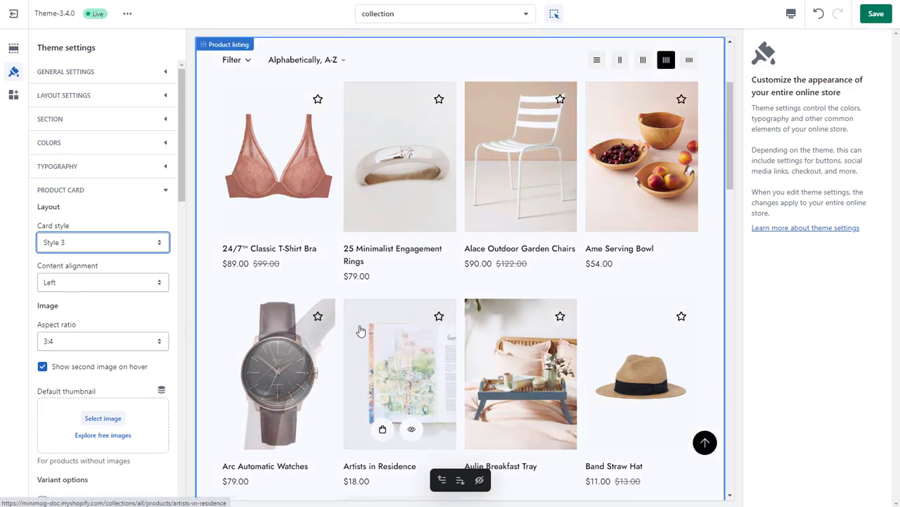
left_click(133, 242)
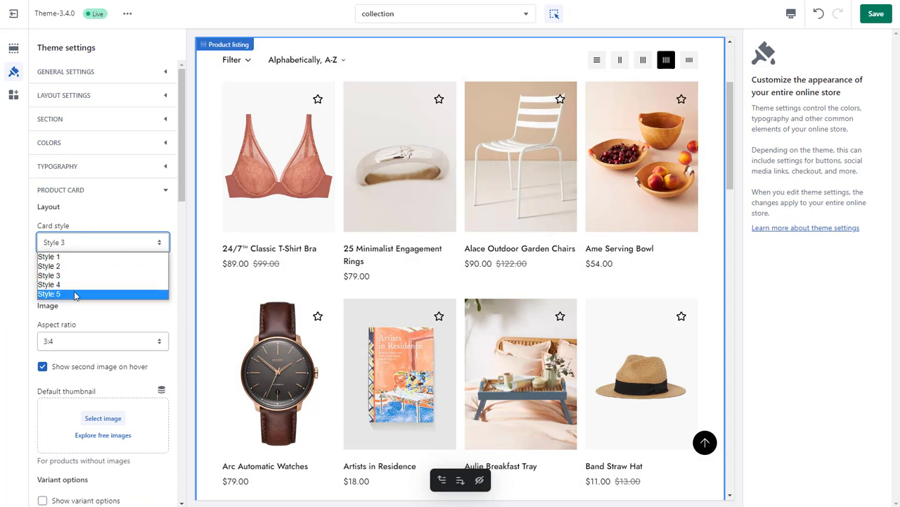
left_click(12, 259)
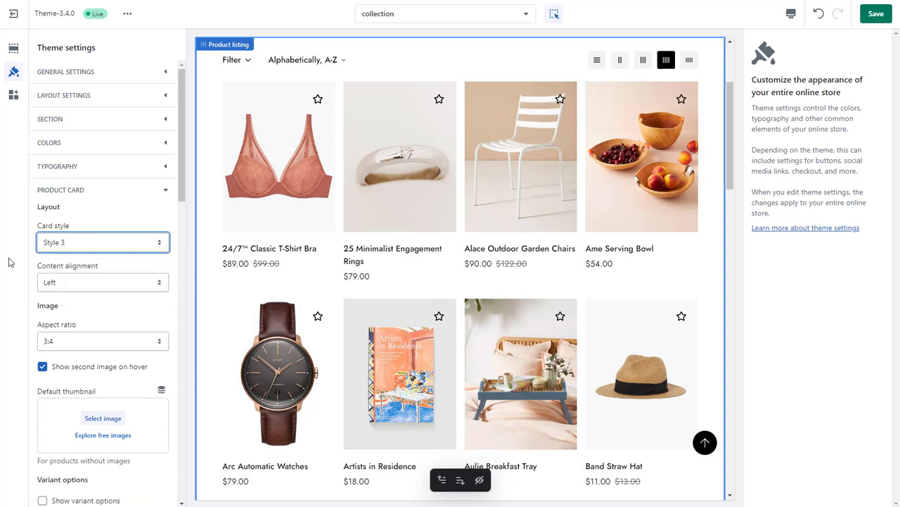
left_click(89, 283)
left_click(87, 308)
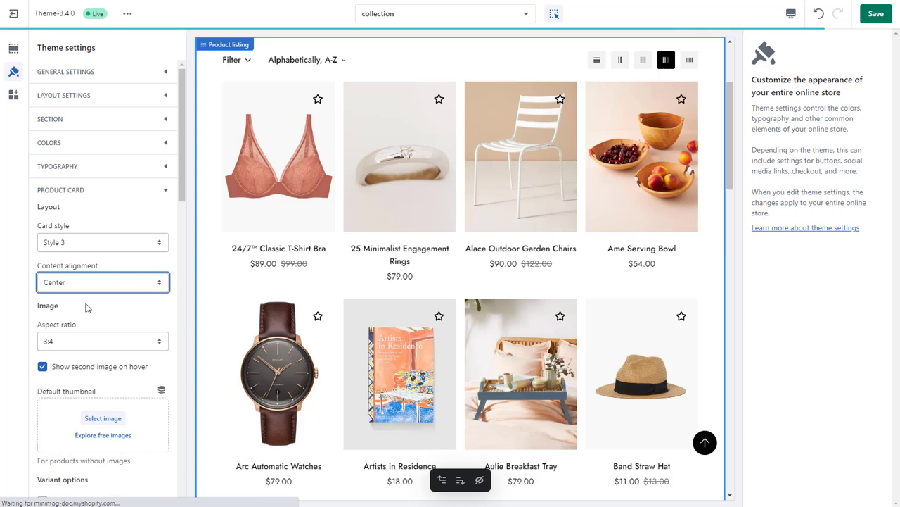
left_click(107, 284)
left_click(97, 321)
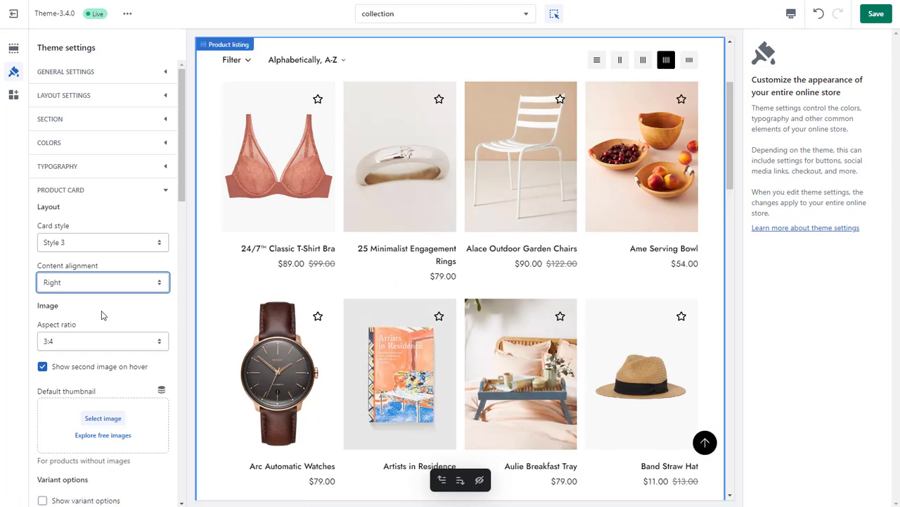
left_click(111, 288)
left_click(110, 294)
scroll(109, 303, "down", 2)
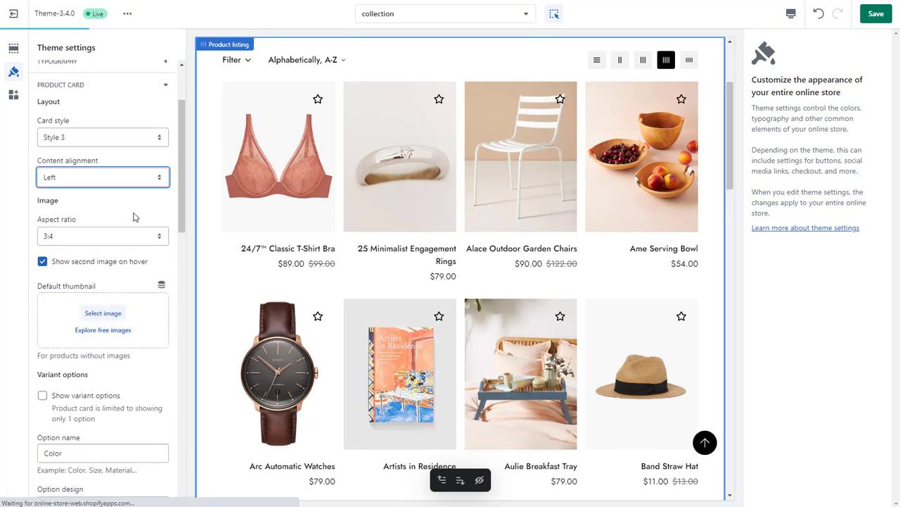
scroll(134, 215, "down", 1)
left_click(112, 185)
left_click(111, 196)
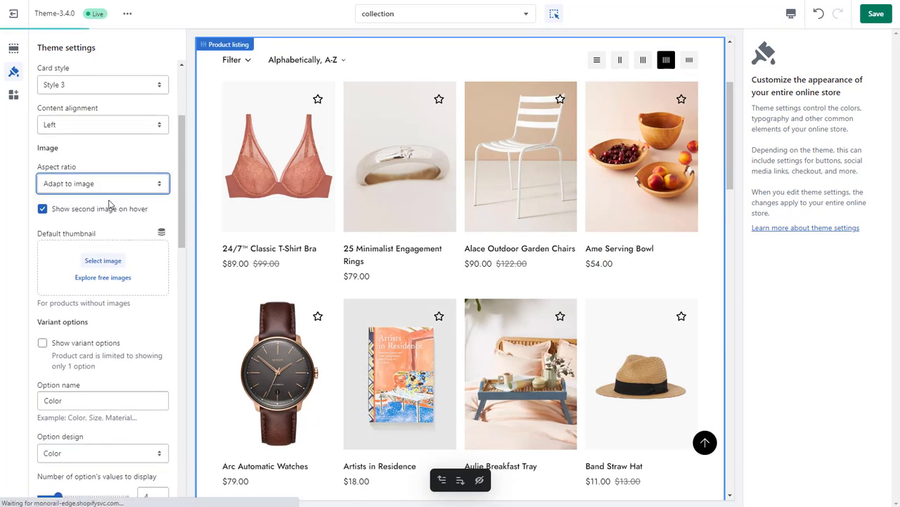
scroll(289, 249, "down", 4)
left_click(103, 183)
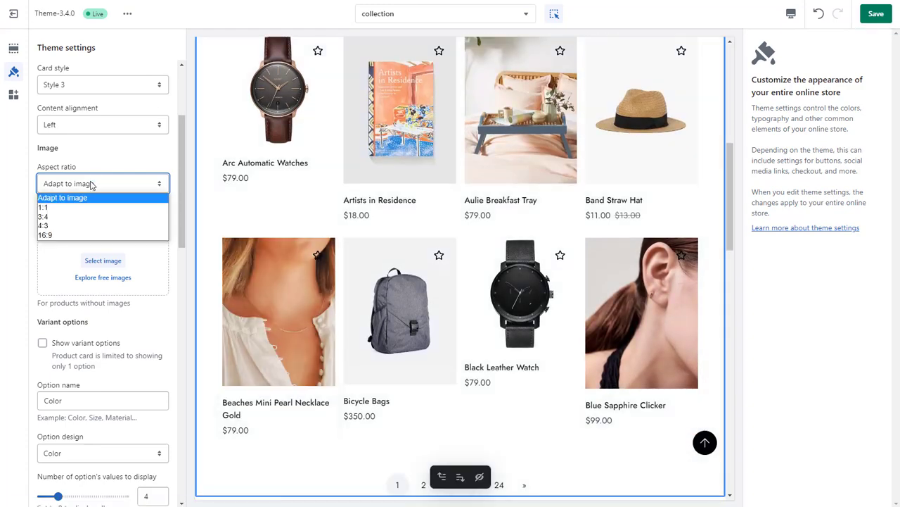
left_click(63, 206)
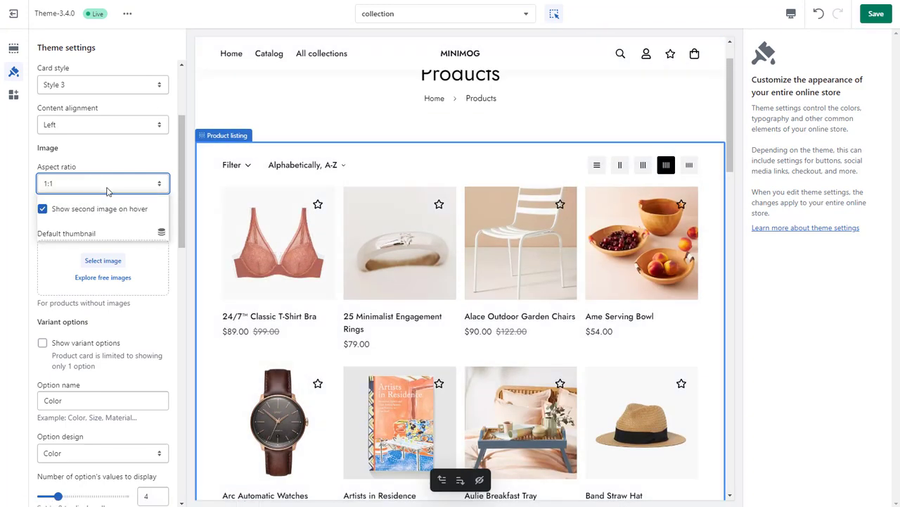
left_click(103, 219)
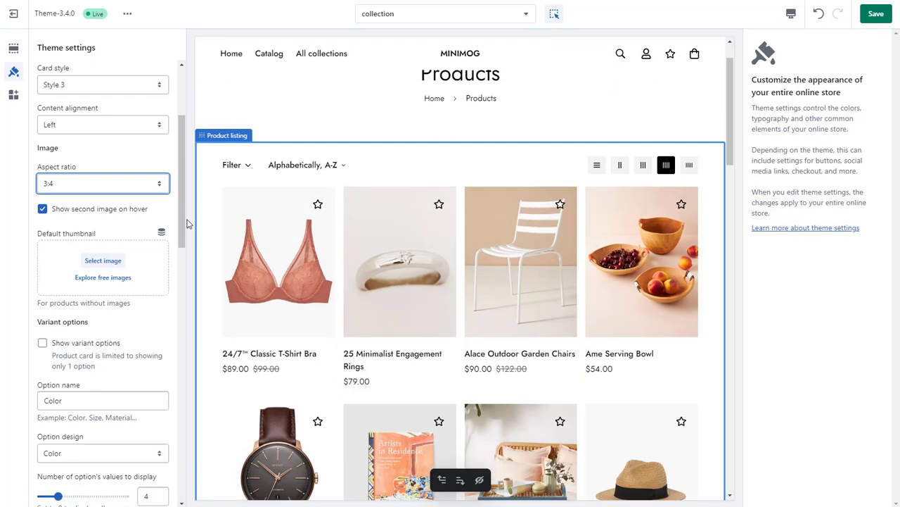
scroll(226, 238, "down", 4)
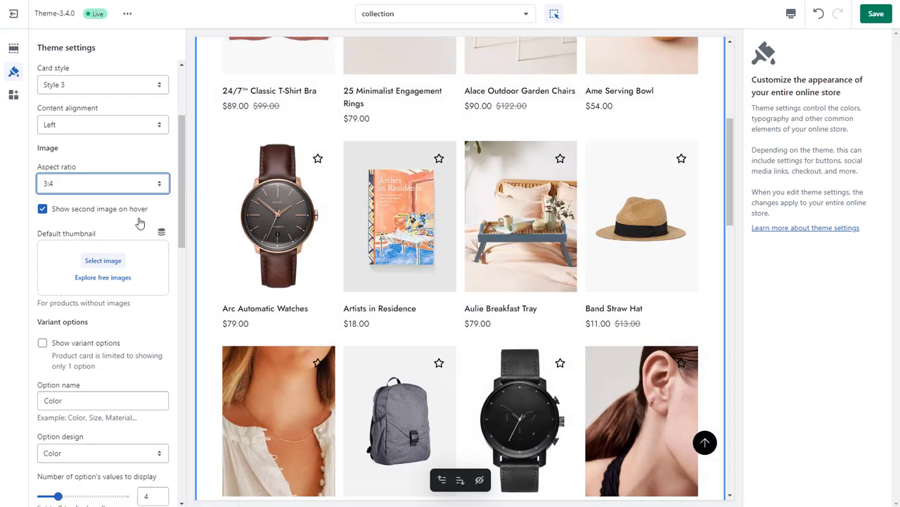
Step: Uncheck 'Show second image on hover' and enable 'Show variant options' swatches on cards
mouse_move(260, 234)
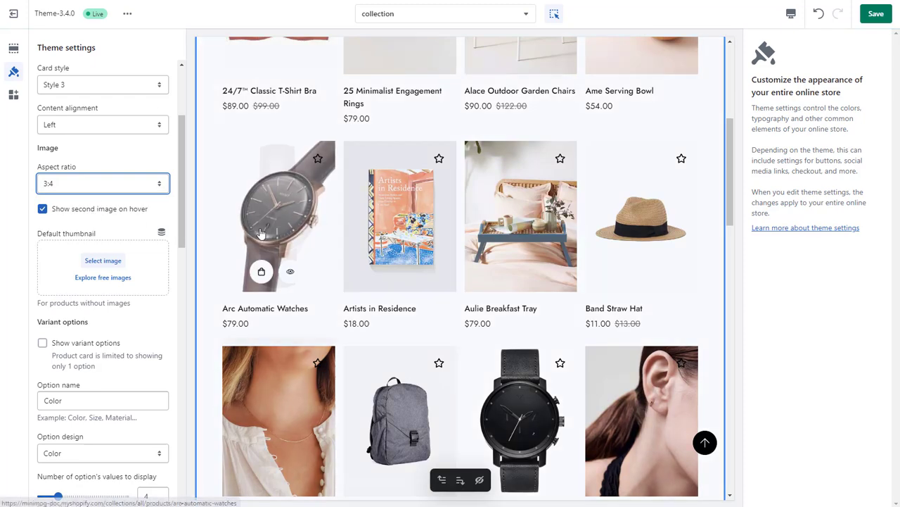
left_click(134, 209)
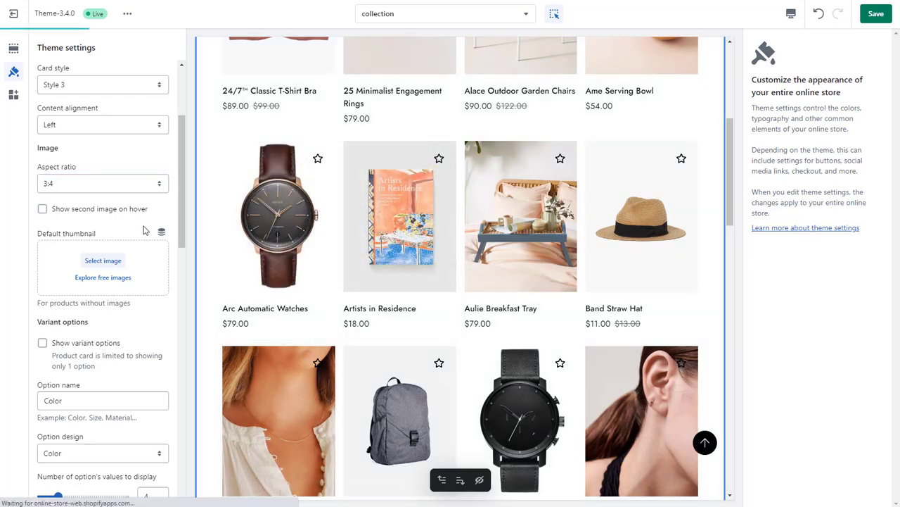
mouse_move(250, 232)
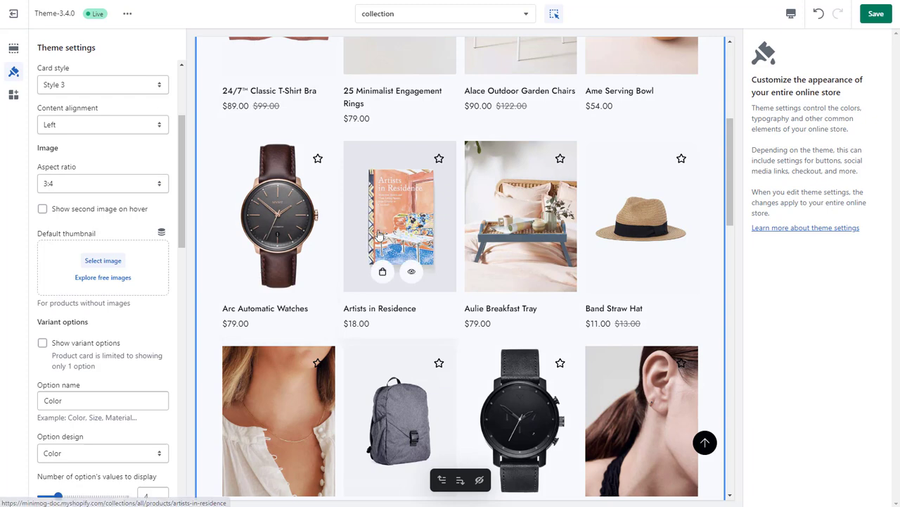
scroll(95, 246, "down", 2)
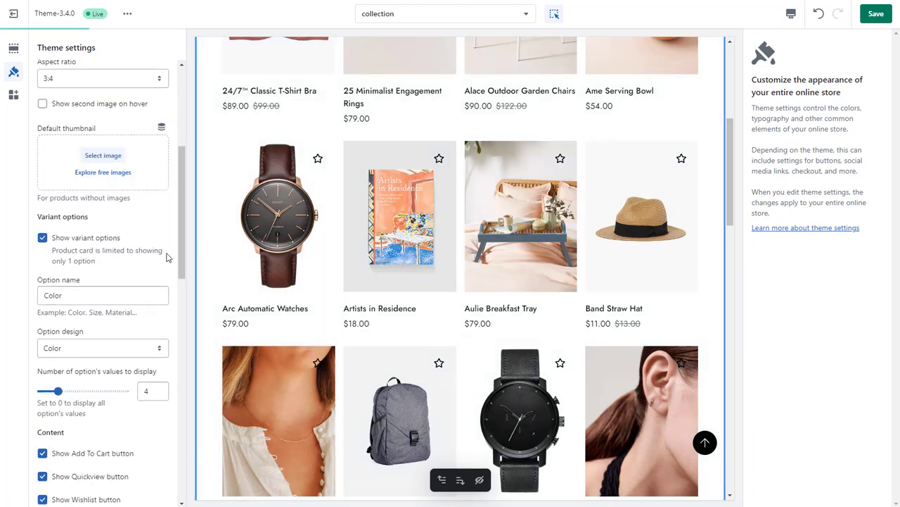
scroll(167, 258, "up", 3)
scroll(167, 258, "down", 2)
scroll(141, 247, "down", 3)
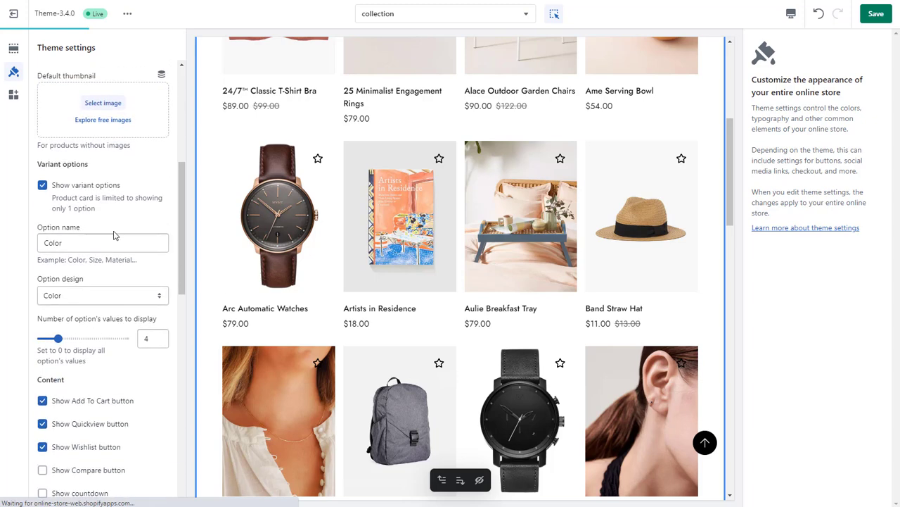
triple_click(91, 211)
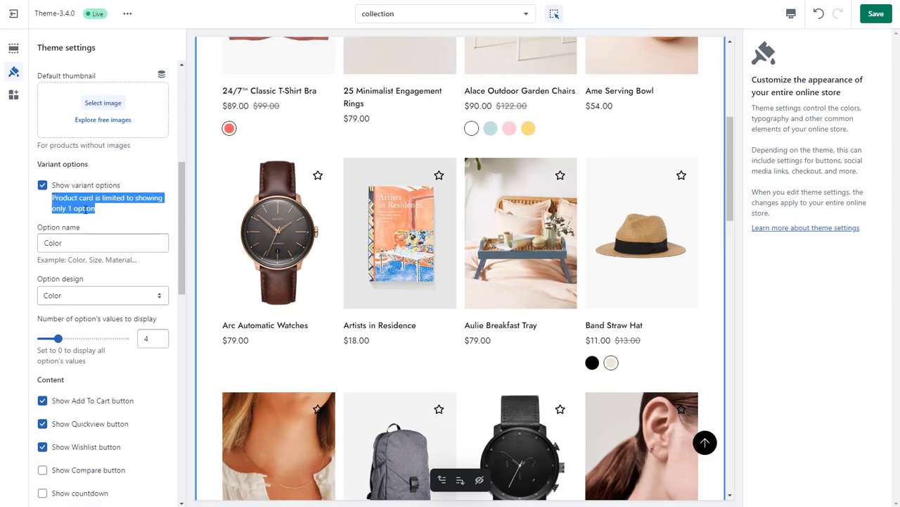
scroll(274, 259, "up", 5)
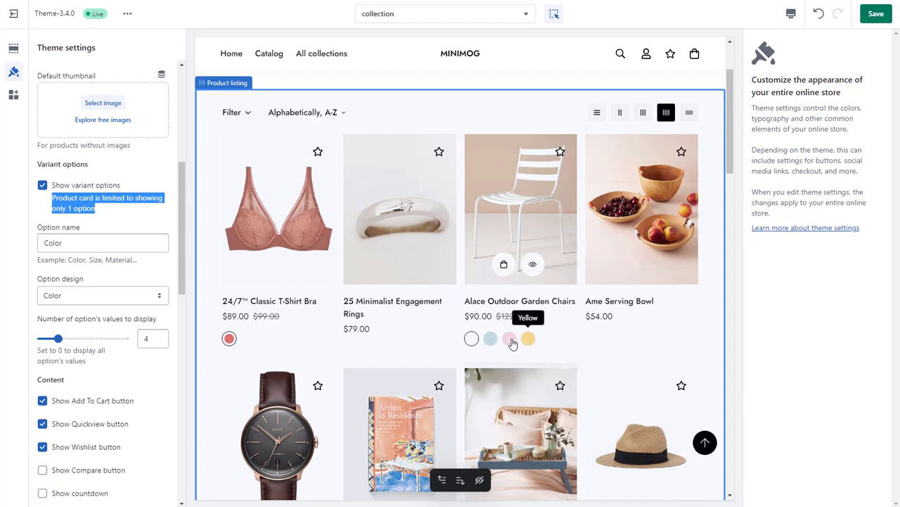
scroll(512, 342, "down", 5)
Step: Set the variant Option design to Dropdown, after trying Button
left_click(422, 382)
scroll(274, 280, "down", 1)
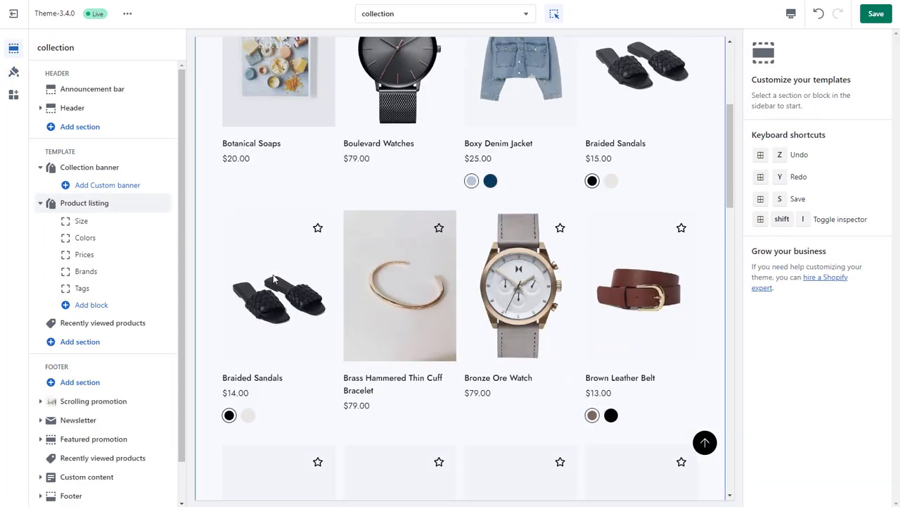
left_click(13, 71)
scroll(120, 223, "down", 3)
left_click(120, 190)
left_click(125, 233)
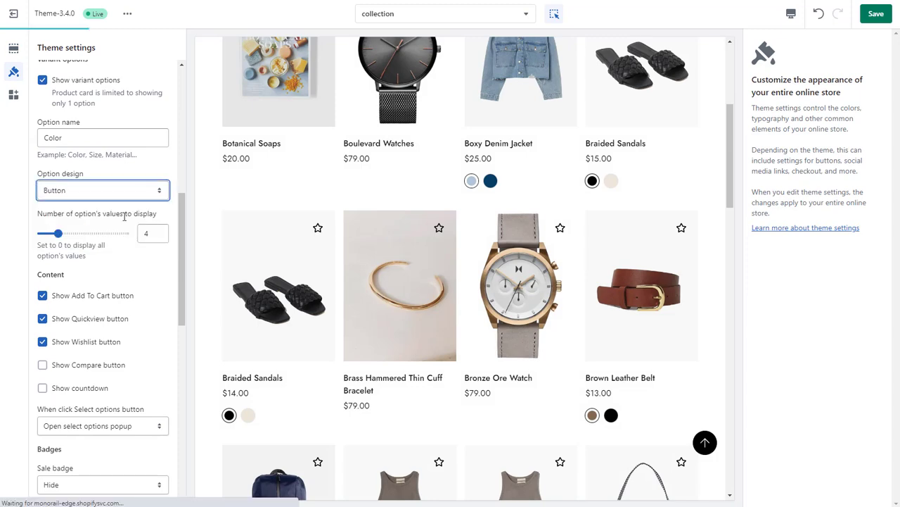
scroll(123, 218, "up", 1)
left_click(123, 243)
left_click(124, 294)
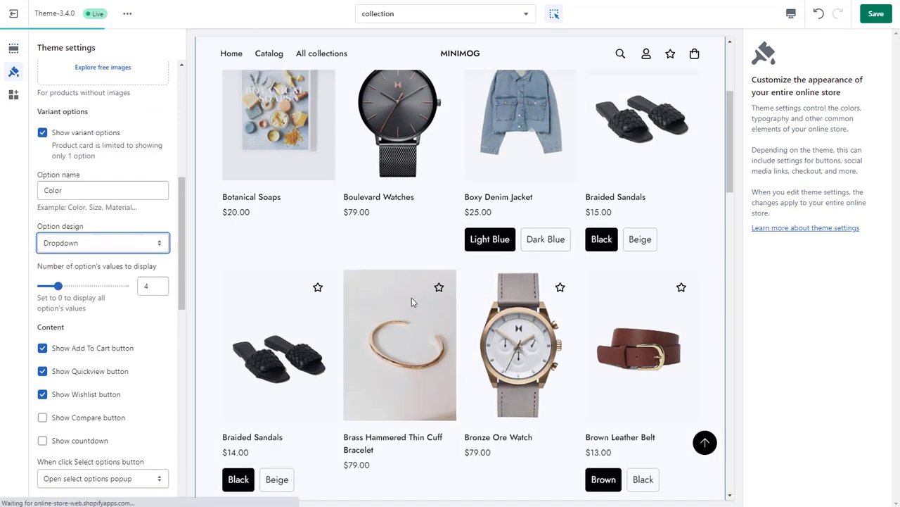
left_click(411, 297)
left_click(13, 71)
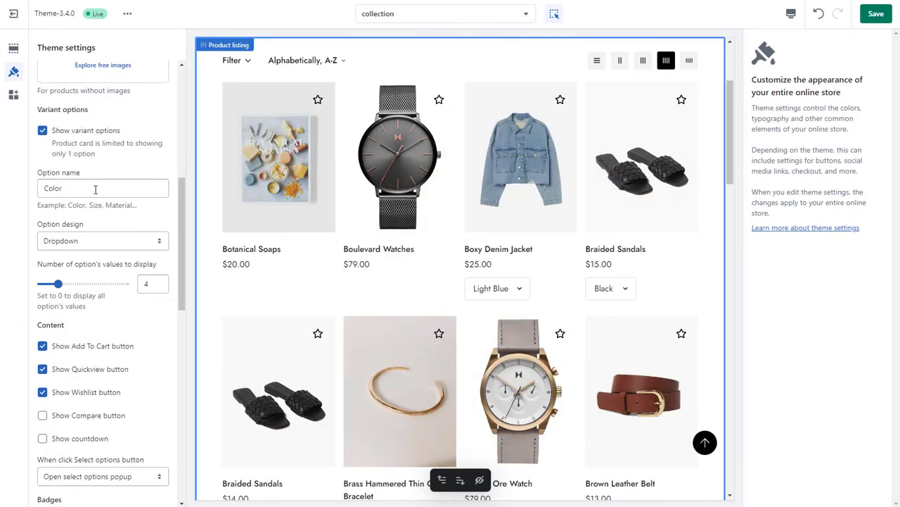
Step: Enable the Compare button, keep Select options opening a popup, and test it on Boxy Denim Jacket
scroll(95, 189, "down", 2)
scroll(95, 190, "down", 1)
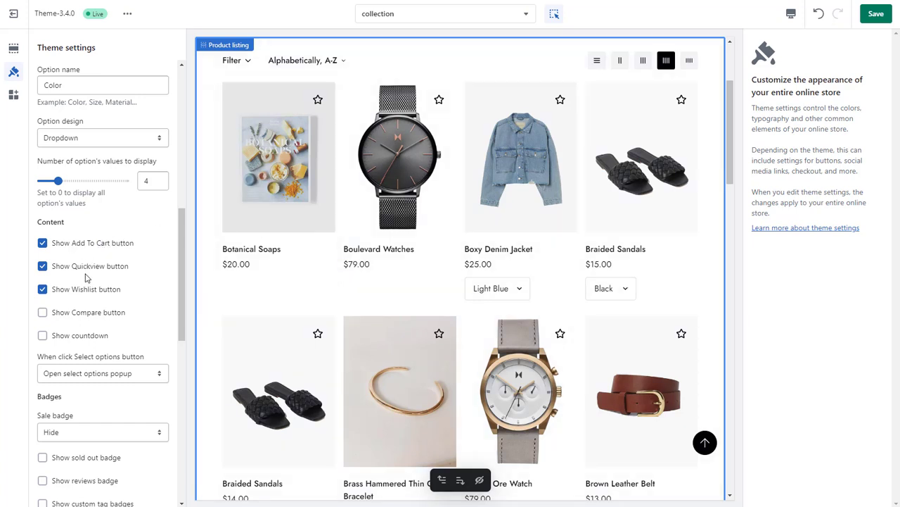
mouse_move(291, 216)
mouse_move(254, 208)
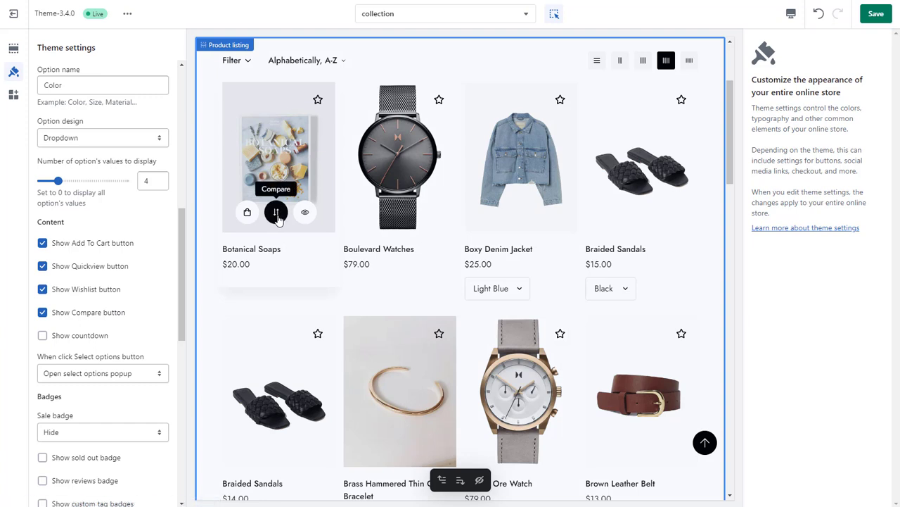
scroll(106, 303, "down", 3)
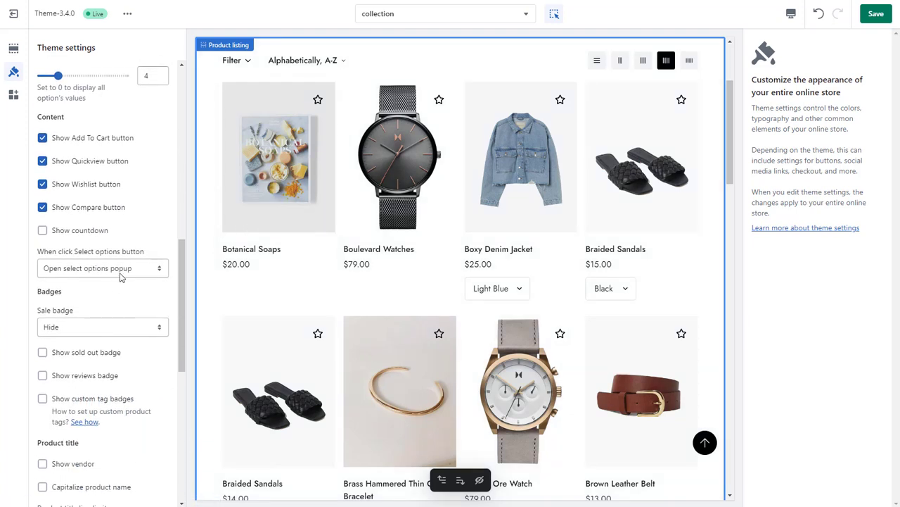
left_click(121, 273)
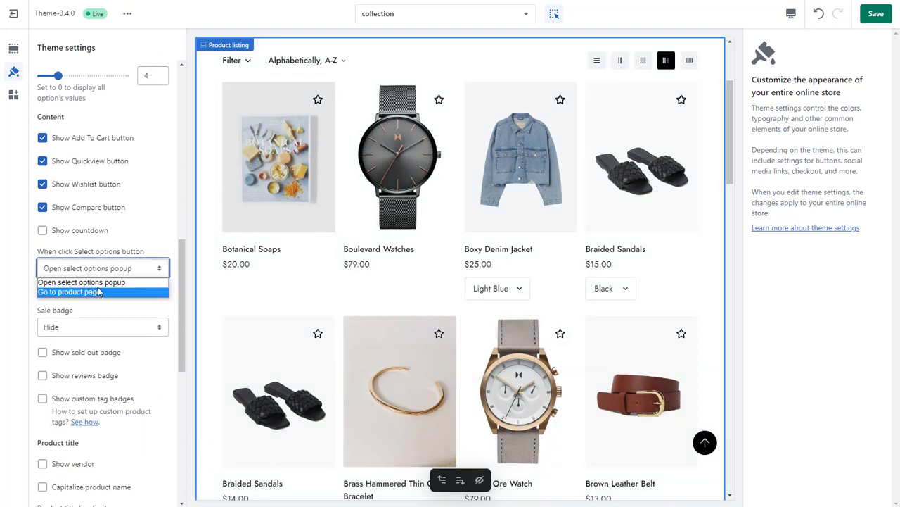
left_click(31, 275)
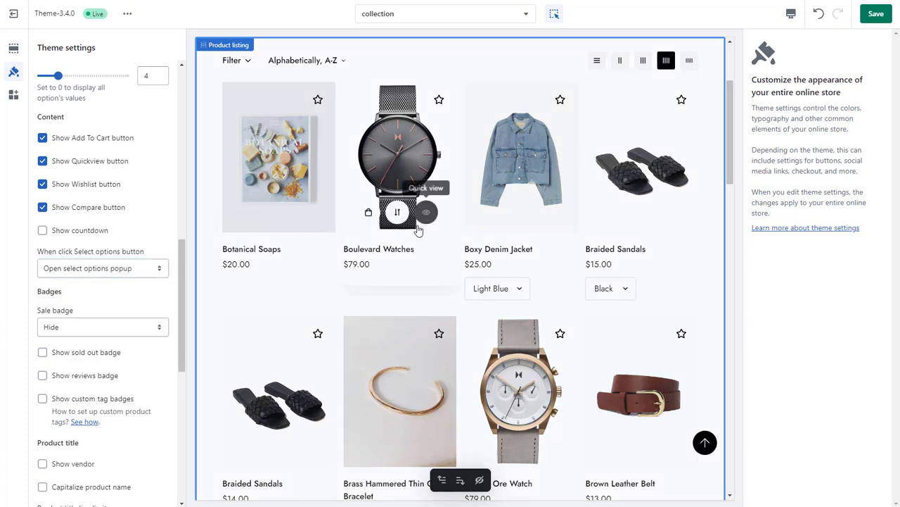
left_click(490, 217)
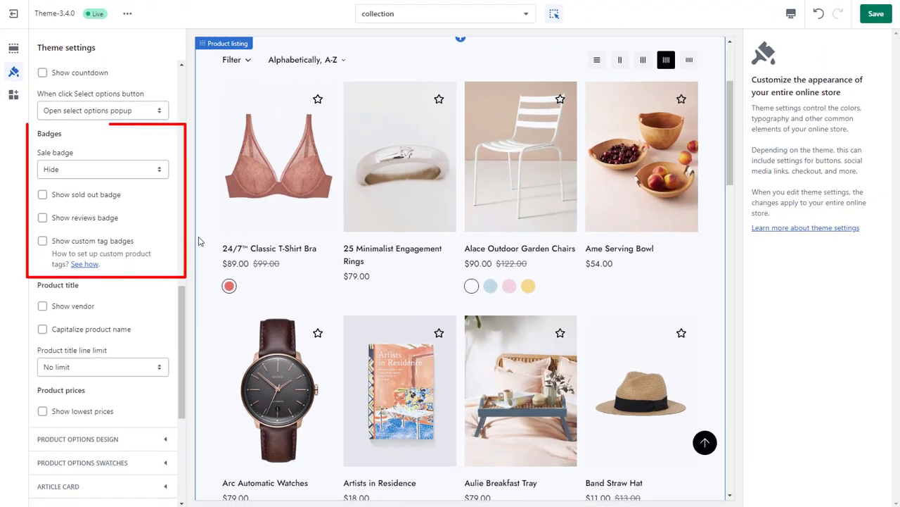
Step: Set Sale badge to 'Show % discounted' instead of 'Show text' and turn on sold out badges
left_click(147, 175)
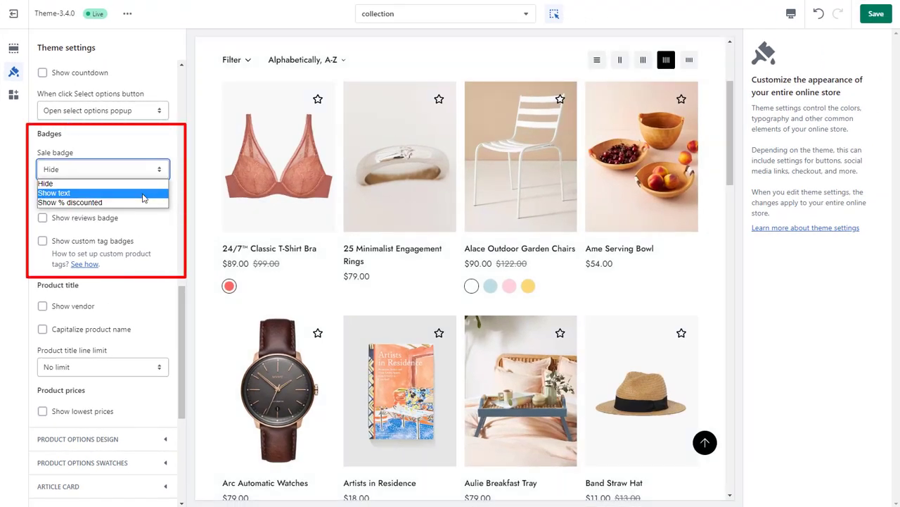
left_click(145, 192)
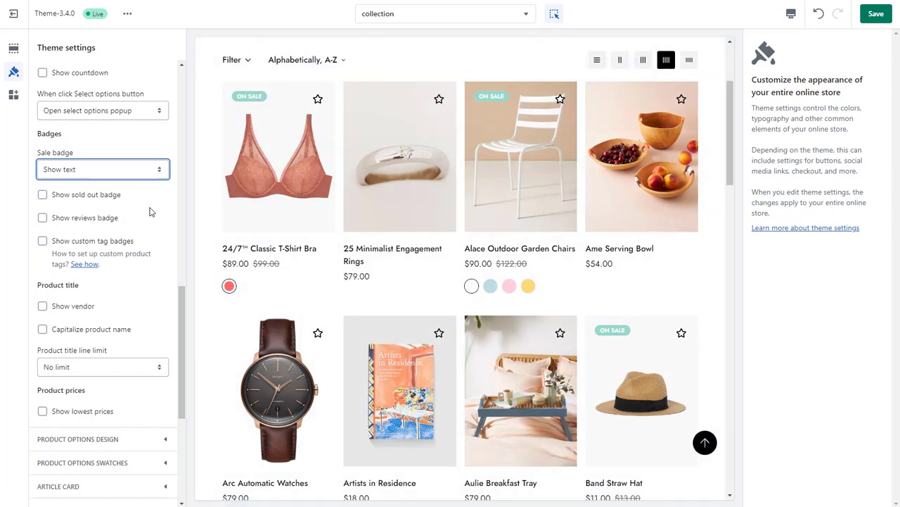
left_click(148, 171)
left_click(144, 203)
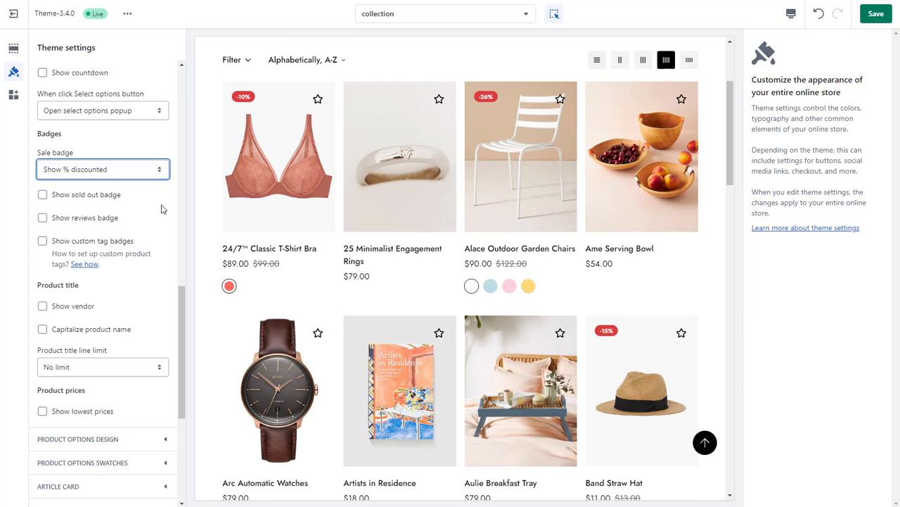
left_click(101, 197)
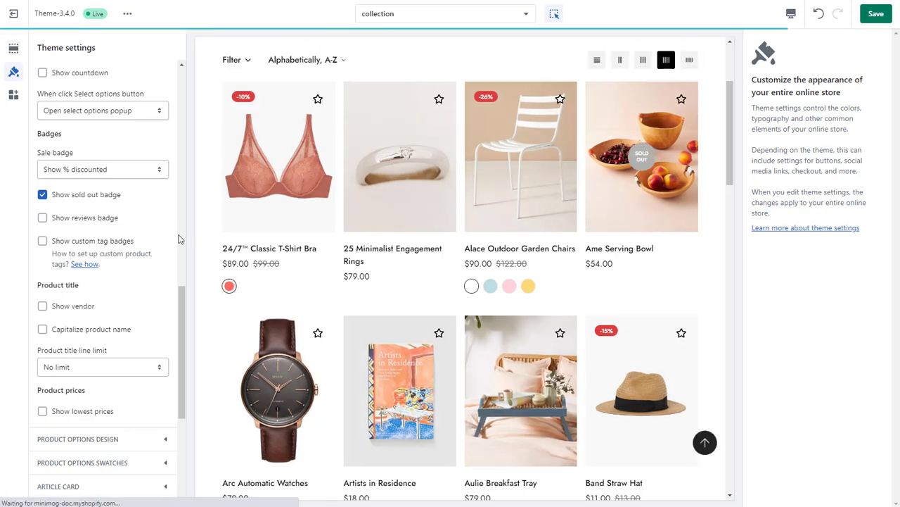
scroll(117, 230, "down", 1)
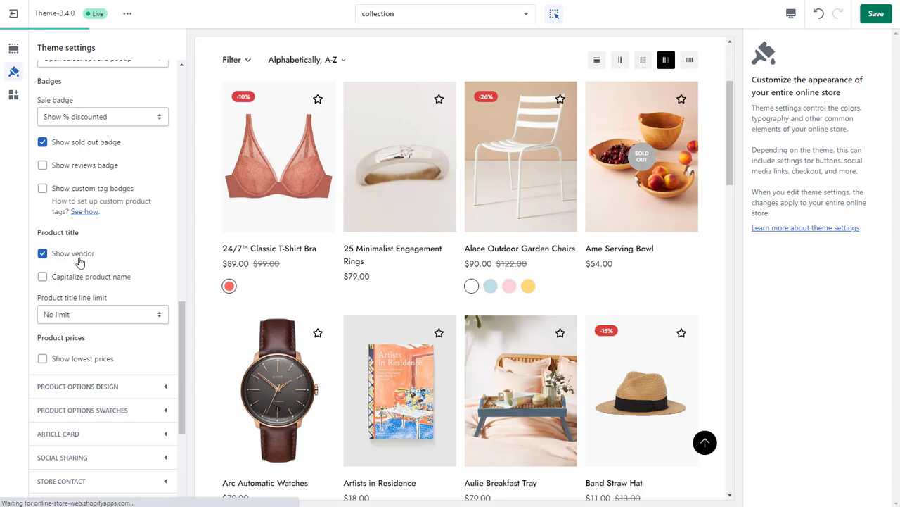
Step: Enable vendor, capitalised product names and lowest prices, then view the live storefront
scroll(271, 277, "down", 5)
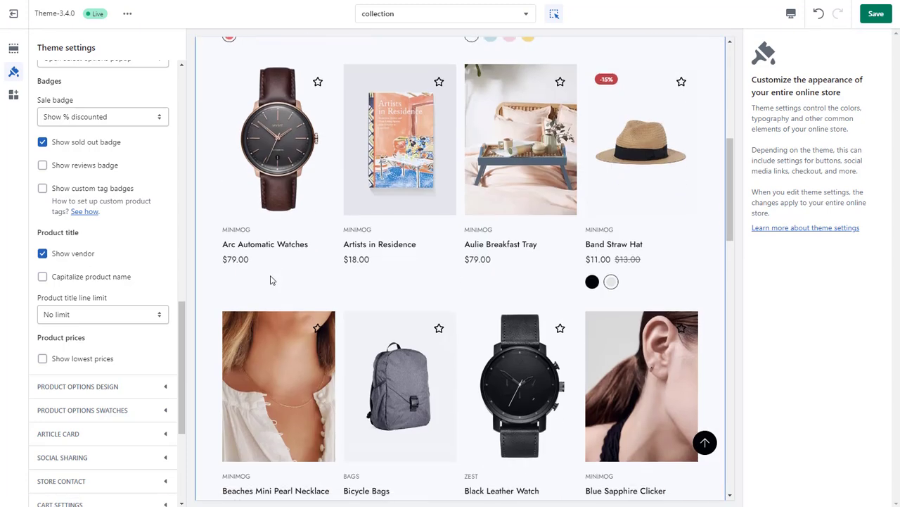
left_click(129, 278)
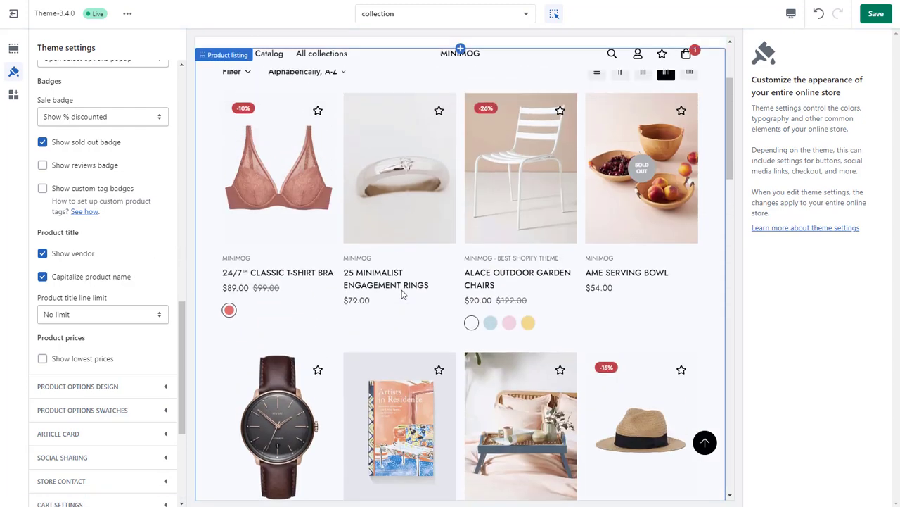
scroll(399, 309, "down", 6)
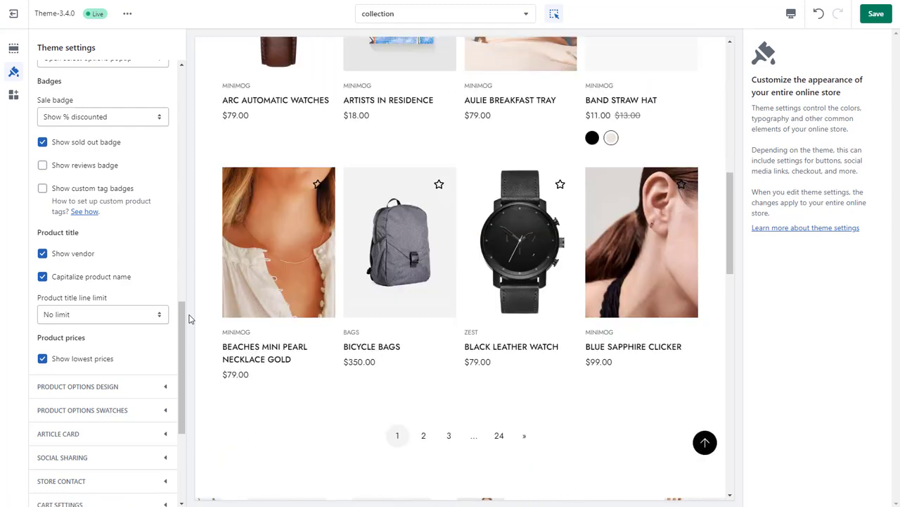
scroll(224, 302, "up", 10)
scroll(282, 298, "down", 3)
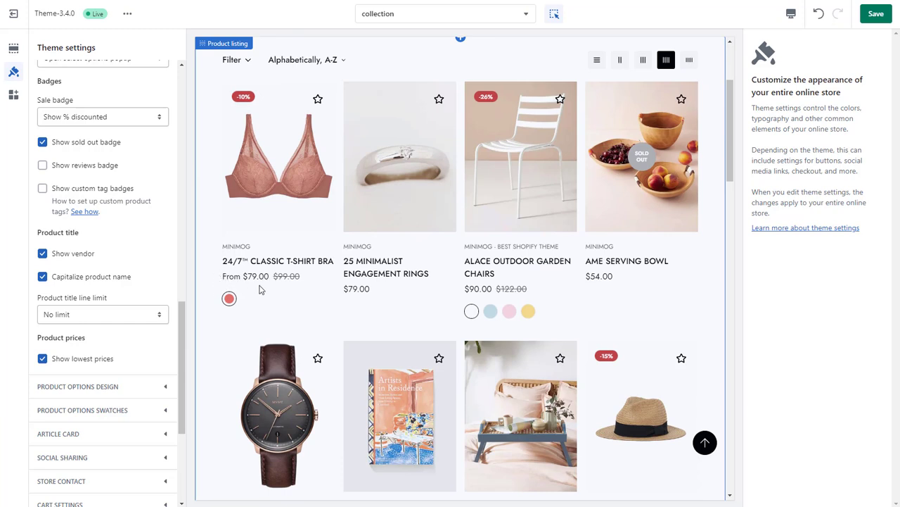
left_click(127, 13)
left_click(91, 122)
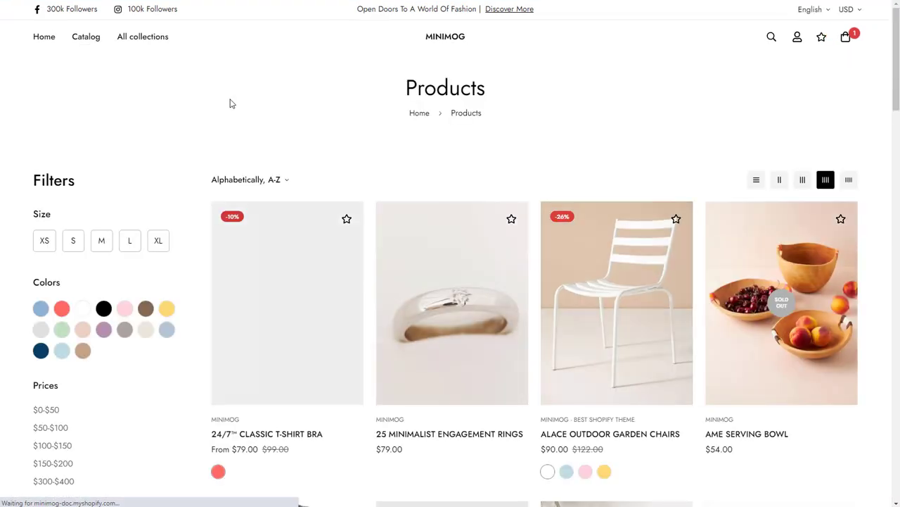
Step: Close the preview bar and scroll the Products page to check capitalised names and vendor labels
left_click(871, 491)
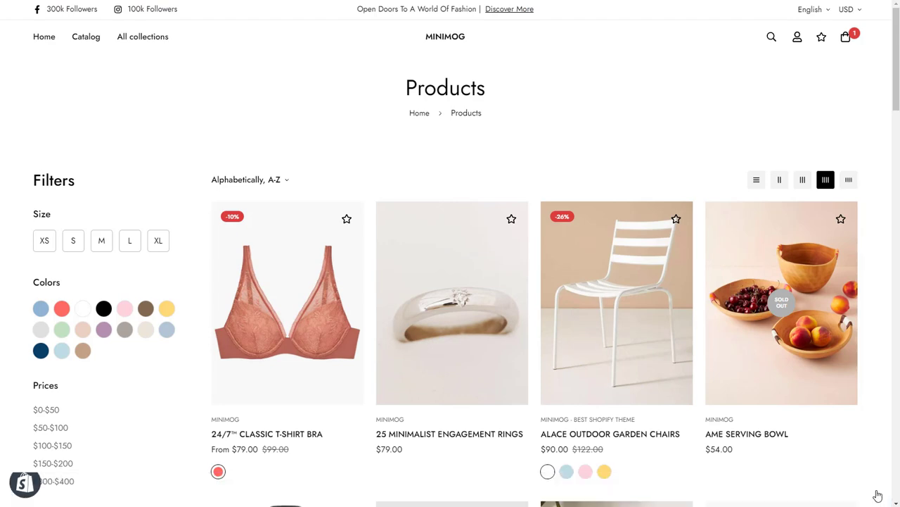
scroll(871, 398, "down", 6)
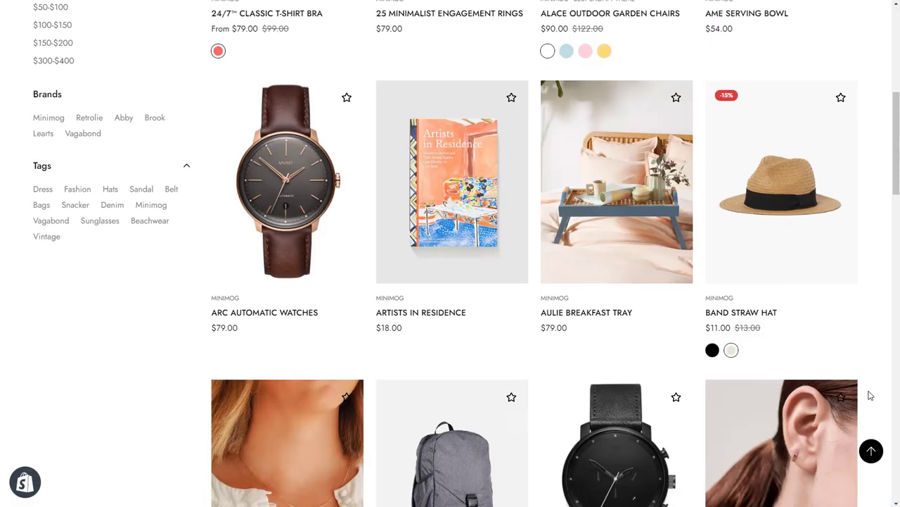
scroll(871, 395, "down", 3)
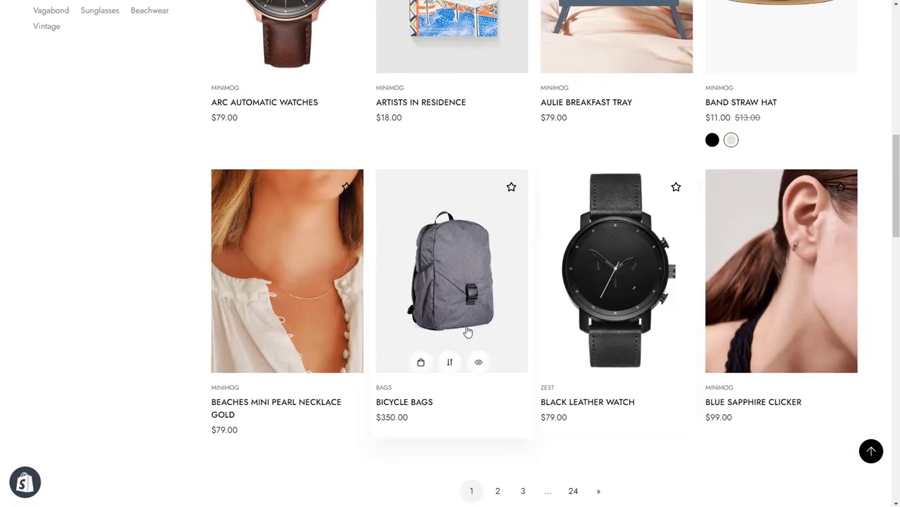